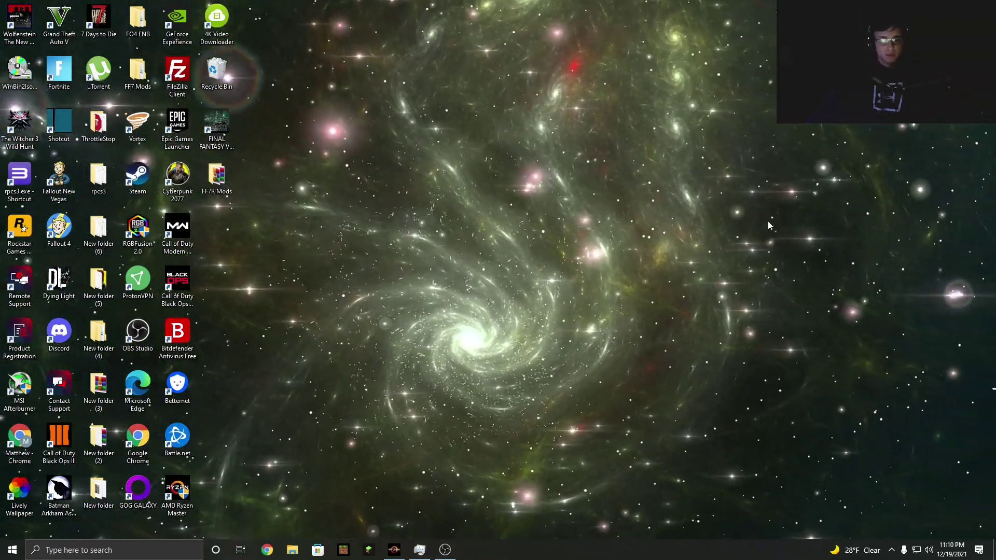
pyautogui.moveTo(775, 160); pyautogui.dragTo(441, 78)
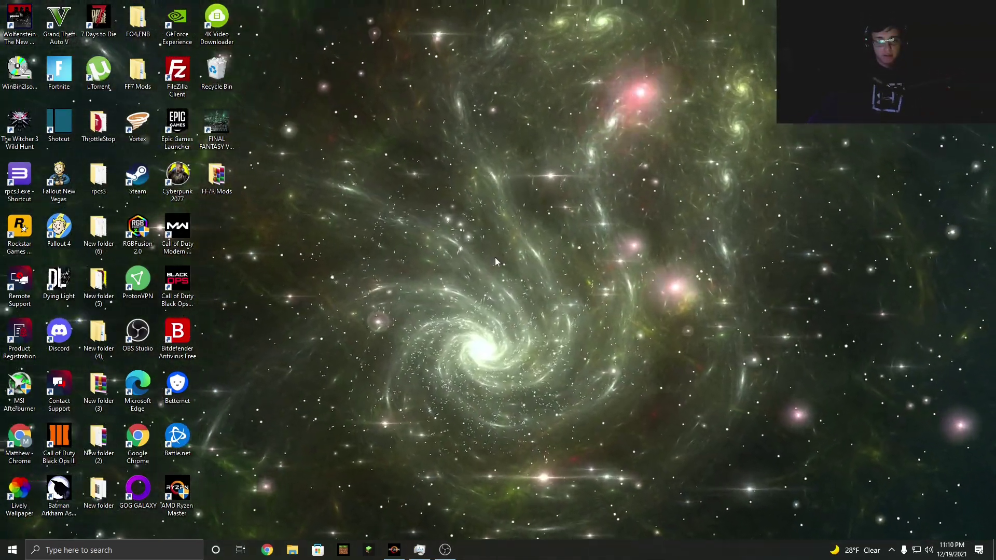
pyautogui.moveTo(529, 240); pyautogui.dragTo(479, 127)
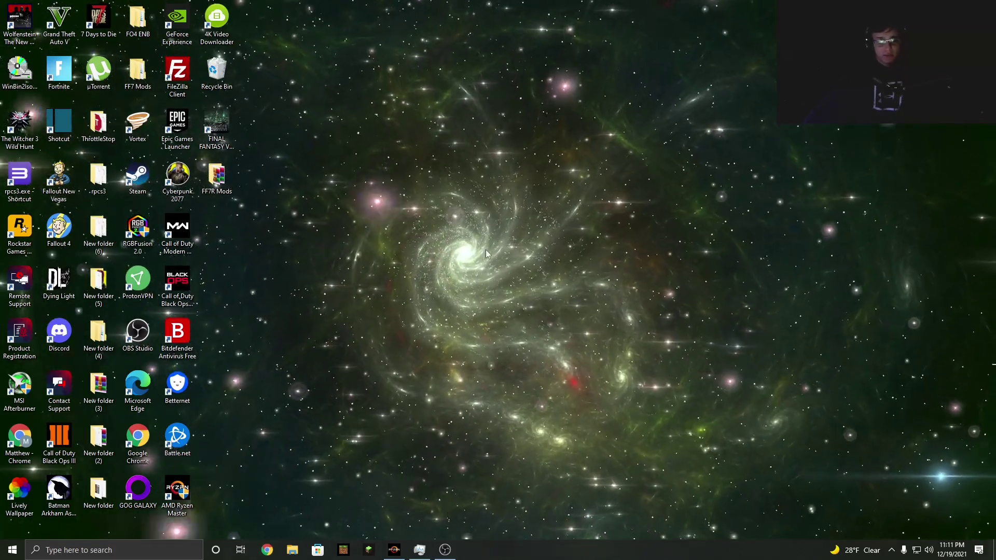
pyautogui.moveTo(472, 252)
pyautogui.mouseDown()
pyautogui.moveTo(228, 333)
pyautogui.moveTo(753, 308)
pyautogui.moveTo(744, 1)
pyautogui.moveTo(223, 253)
pyautogui.moveTo(156, 539)
pyautogui.moveTo(2, 539)
pyautogui.moveTo(549, 157)
pyautogui.moveTo(488, 246)
pyautogui.mouseUp()
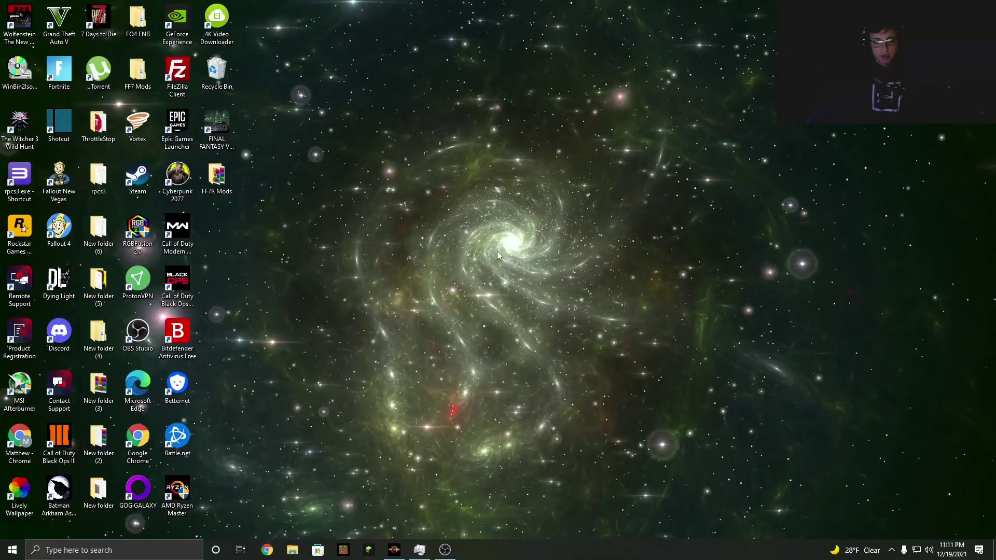
pyautogui.moveTo(497, 251); pyautogui.dragTo(404, 70)
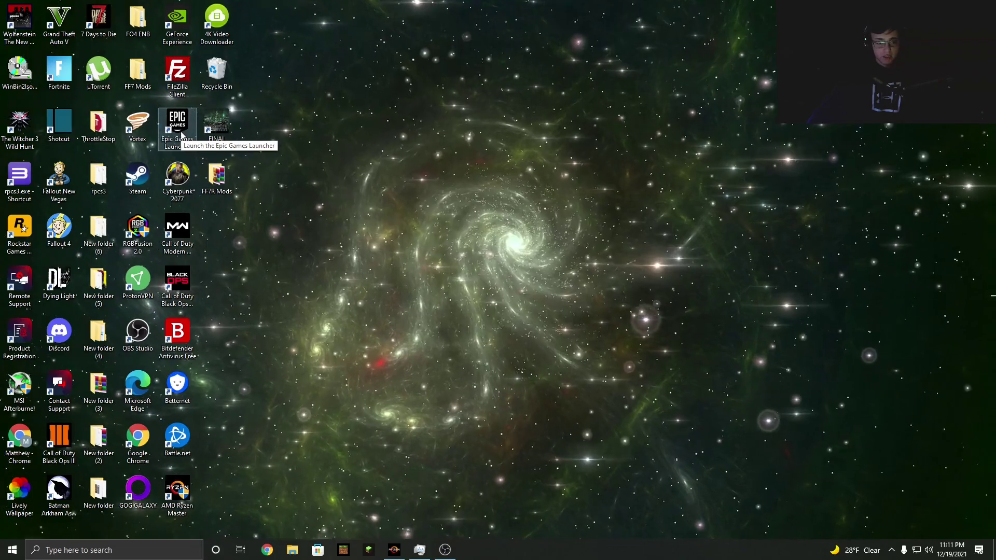
# Launch the Epic Games Launcher, go to its settings and expand the FINAL FANTASY VII REMAKE INTERGRADE entry under Manage Games.
pyautogui.doubleClick(177, 124)
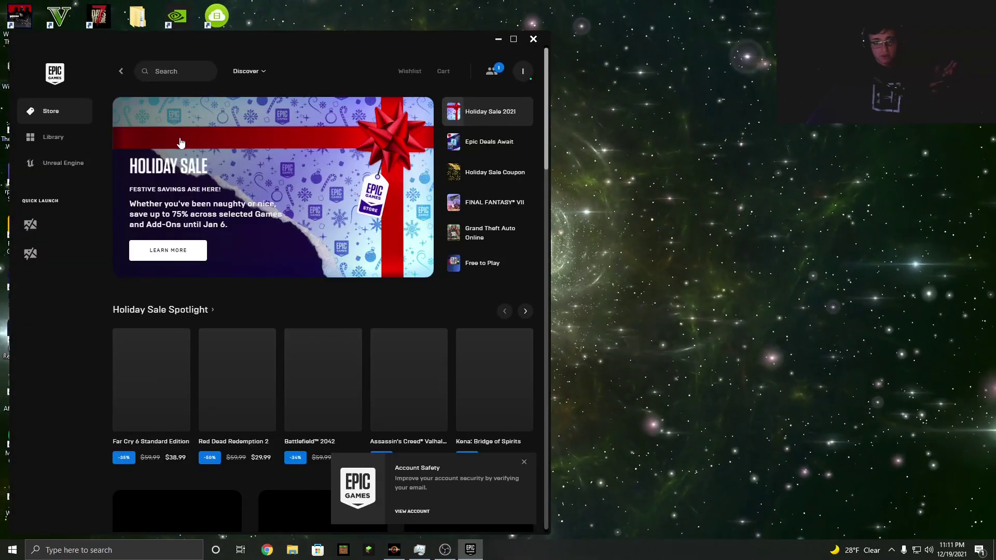
pyautogui.click(523, 71)
pyautogui.click(368, 161)
pyautogui.scroll(-4, 136, 287)
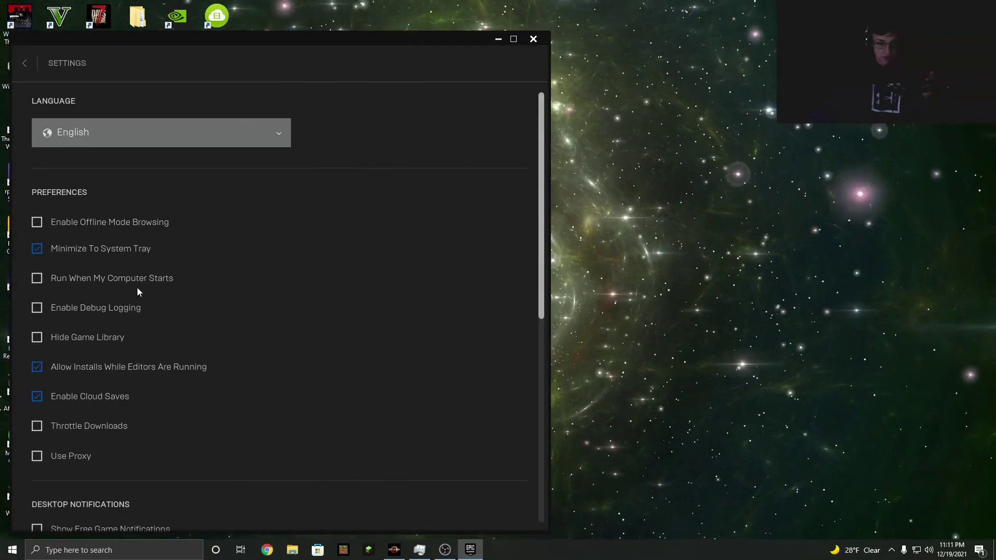
pyautogui.scroll(-4, 136, 290)
pyautogui.click(33, 439)
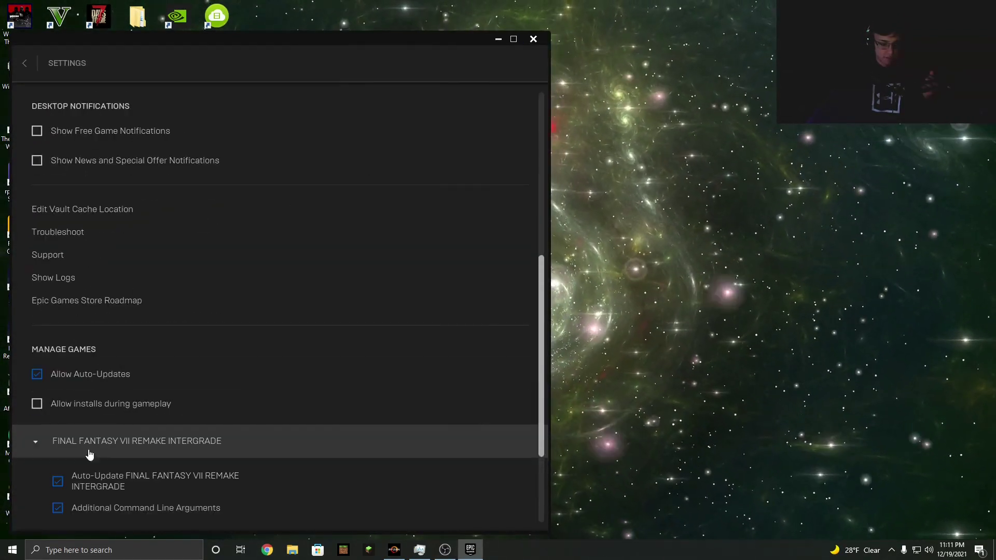
# Re-enable Additional Command Line Arguments for FINAL FANTASY VII REMAKE INTERGRADE with -dx11, and close the launcher.
pyautogui.scroll(-1, 97, 396)
pyautogui.click(57, 442)
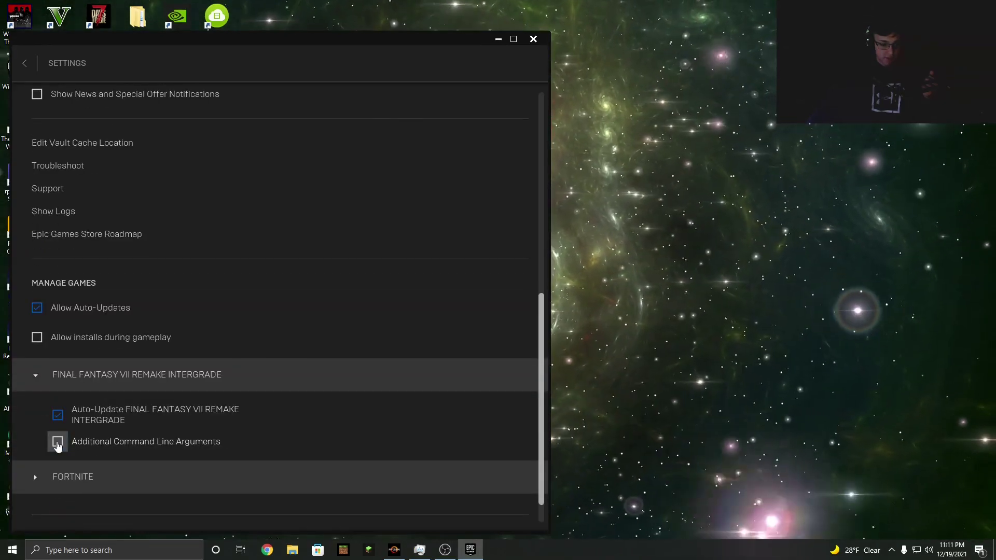
pyautogui.click(57, 442)
pyautogui.scroll(-1, 153, 448)
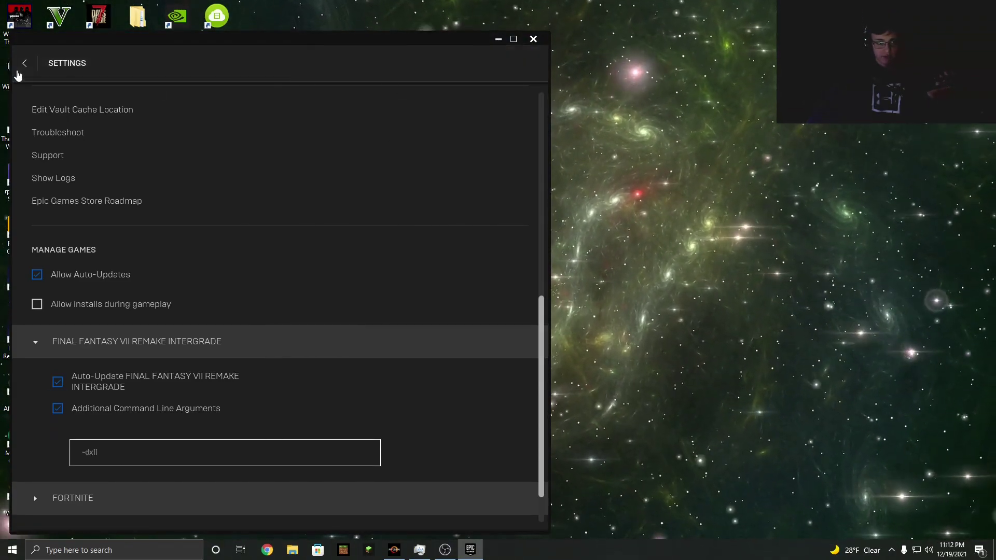
pyautogui.click(25, 62)
pyautogui.click(533, 39)
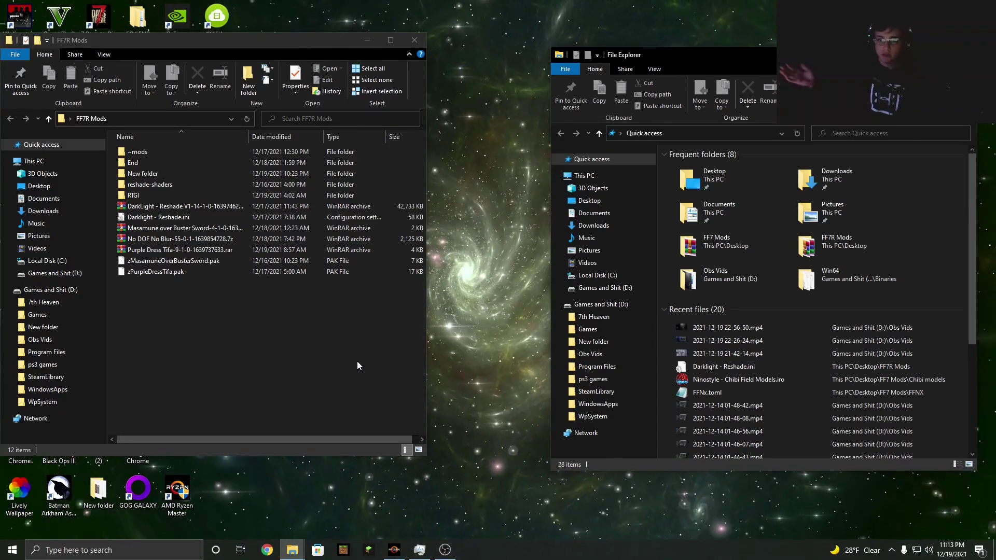
# Open the FFVIIRemakeIntergrade folder inside Games on drive D.
pyautogui.click(627, 287)
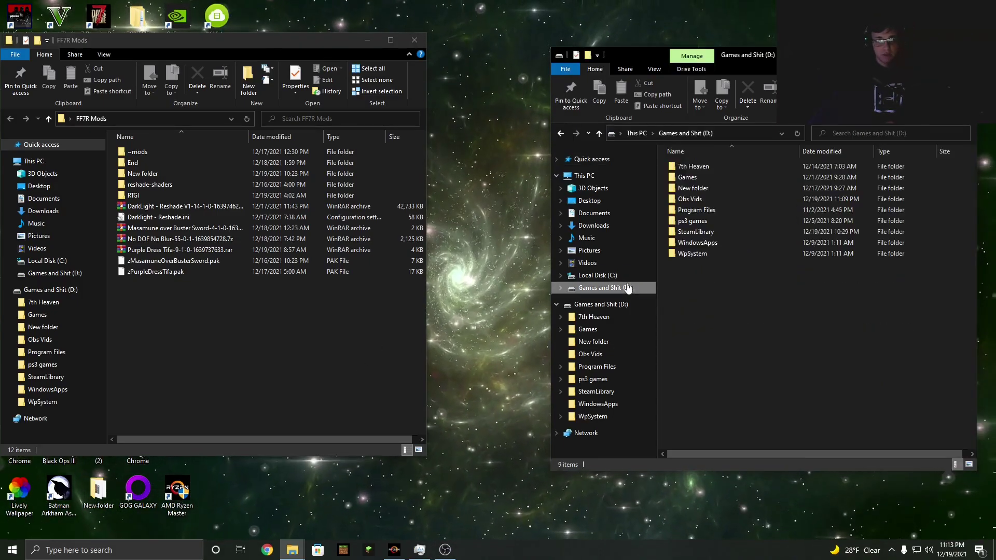
pyautogui.doubleClick(711, 176)
pyautogui.doubleClick(719, 189)
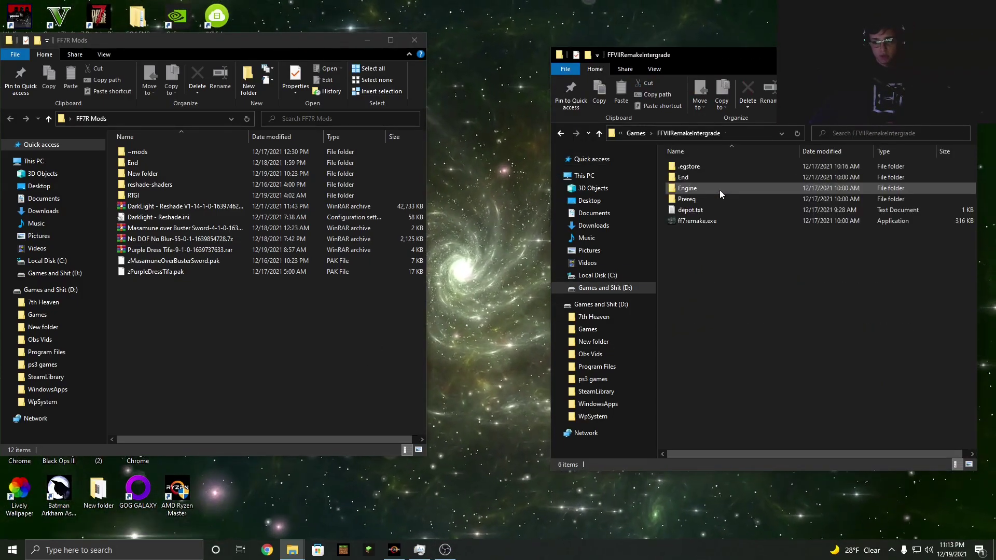
# Examine the contents of the ~mods folder within FF7R Mods.
pyautogui.doubleClick(140, 153)
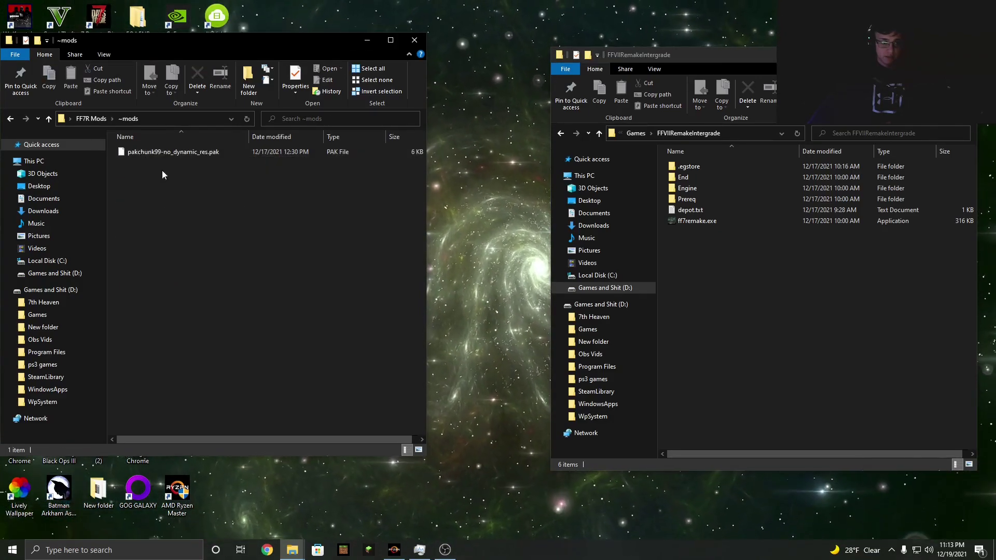
pyautogui.click(10, 119)
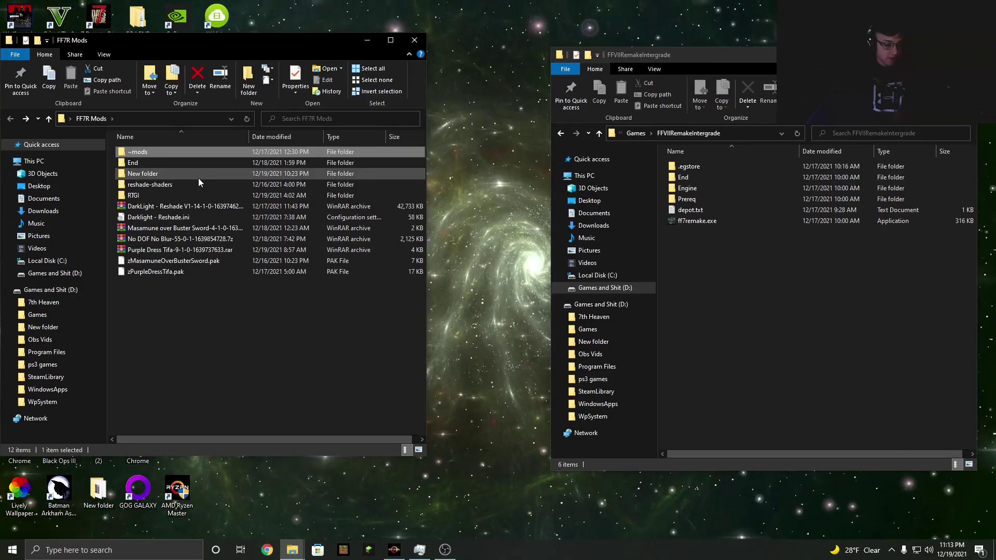
pyautogui.click(209, 337)
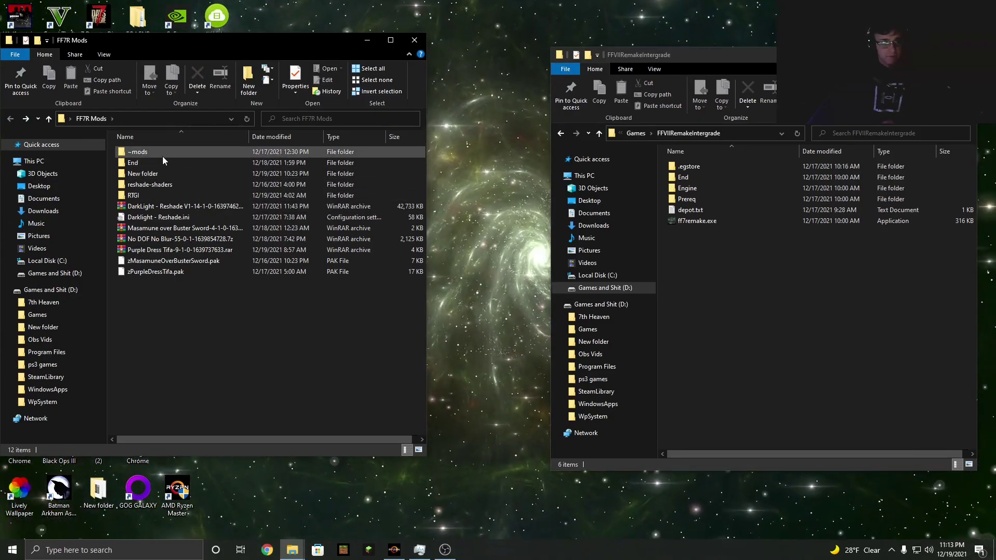
pyautogui.doubleClick(161, 155)
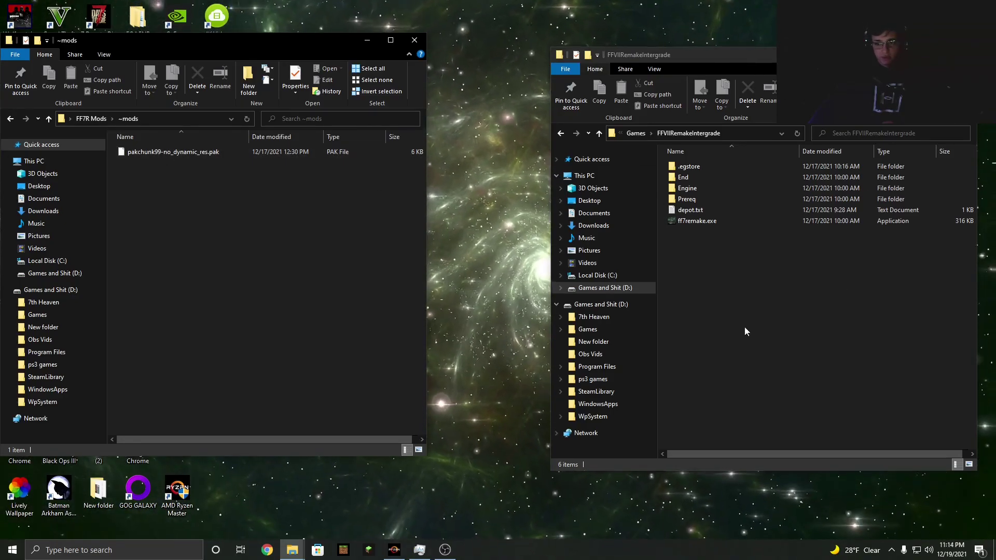
# Open the game's ~mods folder under FFVIIRemakeIntergrade, End, Content, Paks.
pyautogui.click(560, 133)
pyautogui.doubleClick(687, 189)
pyautogui.click(684, 180)
pyautogui.doubleClick(686, 178)
pyautogui.doubleClick(700, 178)
pyautogui.doubleClick(699, 176)
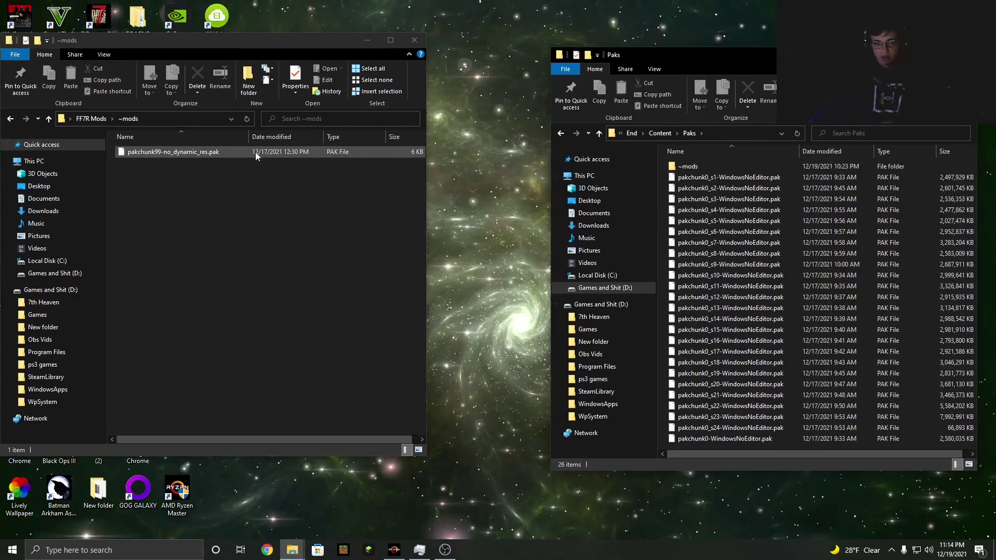
pyautogui.doubleClick(800, 167)
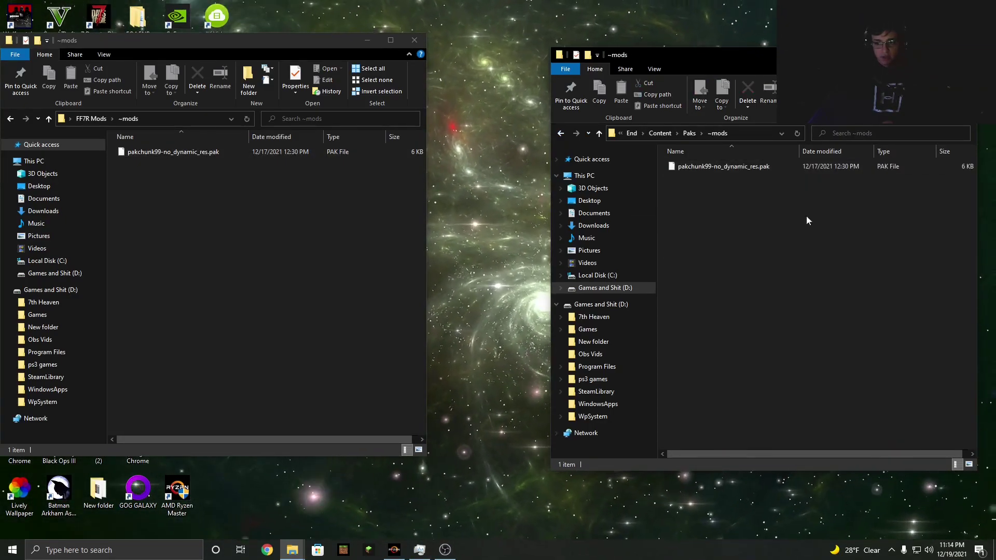
# Review the game's Paks folder to check where the ~mods folder sits among the pak files.
pyautogui.click(561, 133)
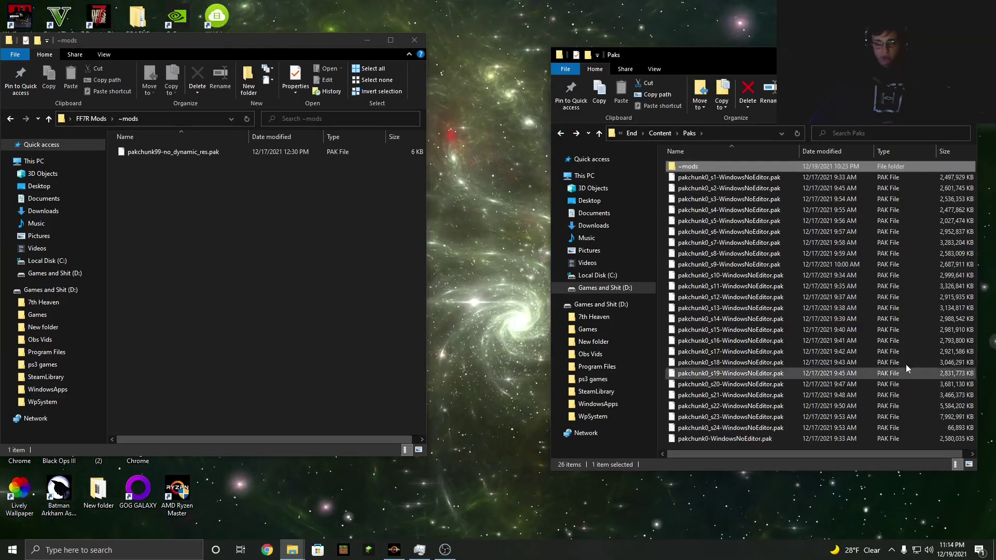
pyautogui.hscroll(1, 789, 415)
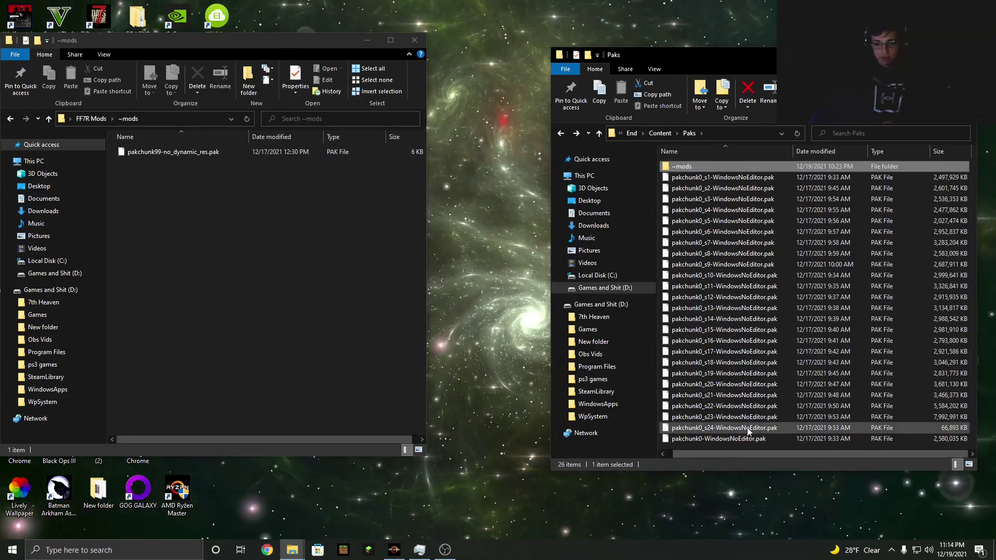
pyautogui.hscroll(-1, 749, 432)
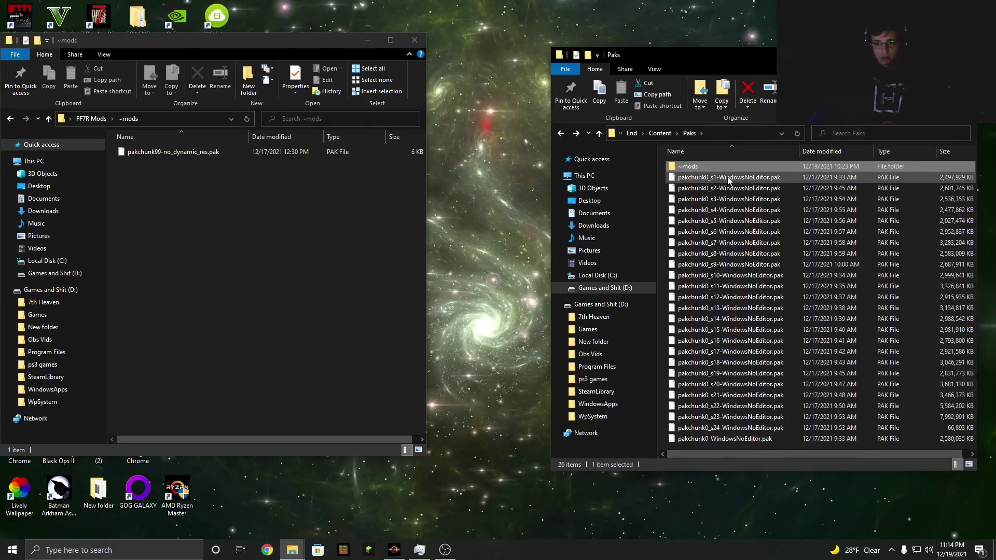
pyautogui.doubleClick(722, 167)
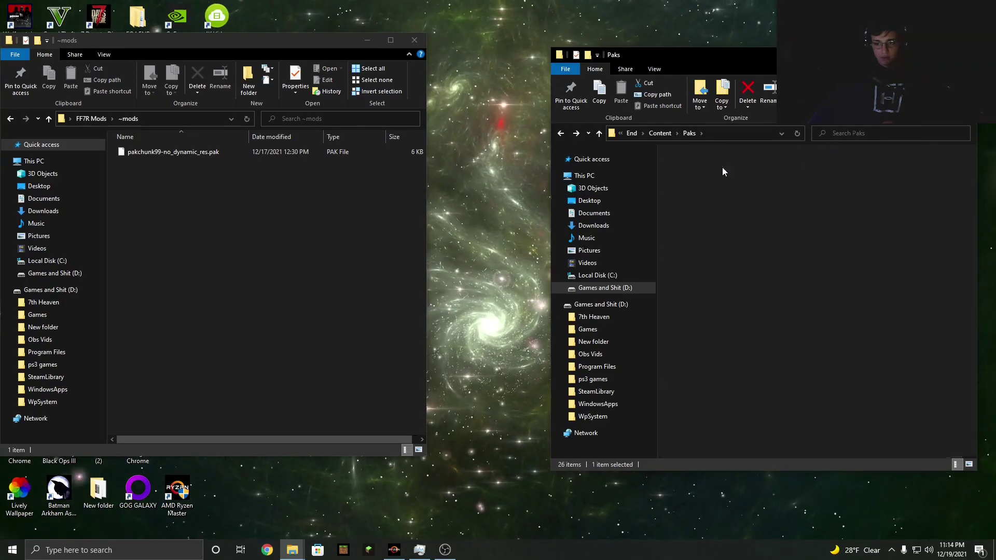
pyautogui.click(561, 133)
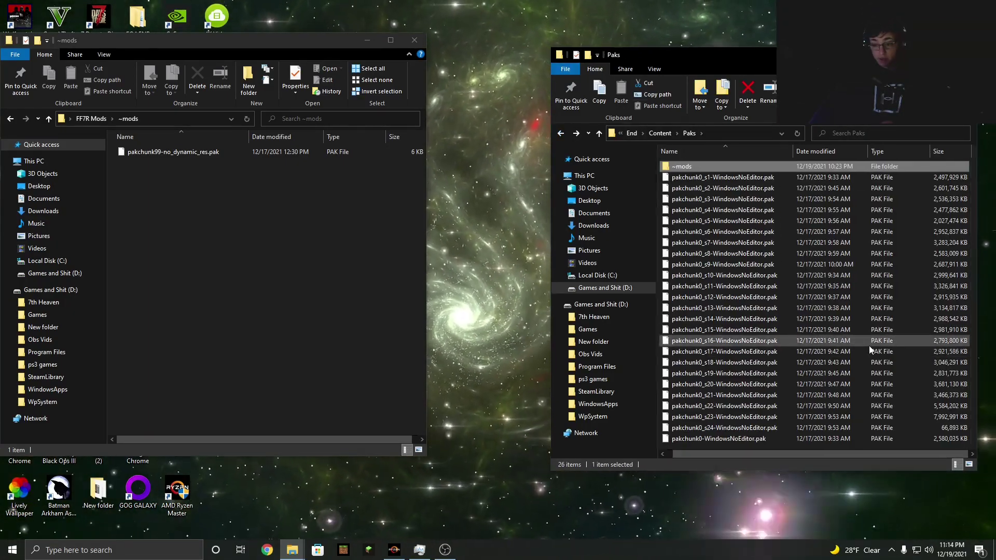
# Close both File Explorer windows.
pyautogui.click(420, 35)
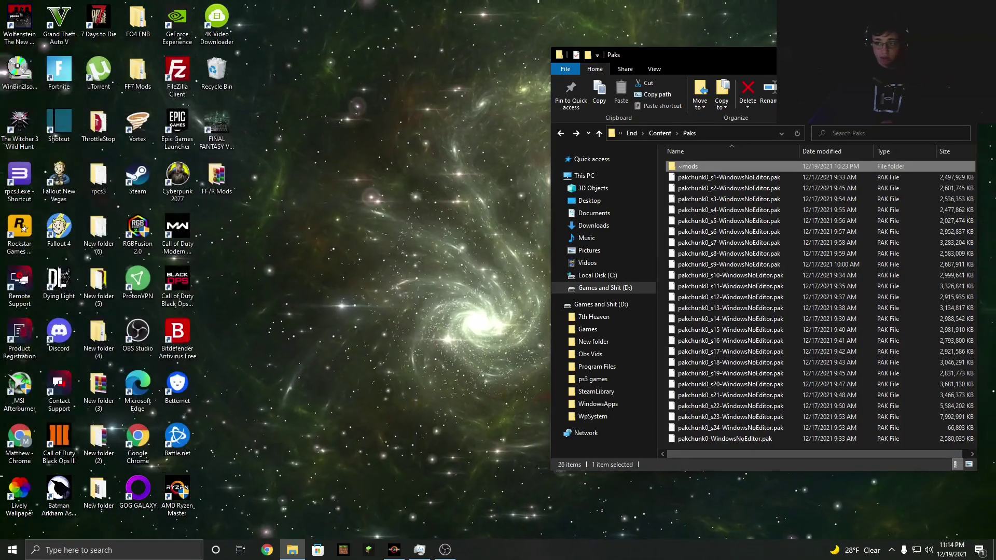
pyautogui.click(965, 54)
pyautogui.moveTo(517, 254); pyautogui.dragTo(436, 409)
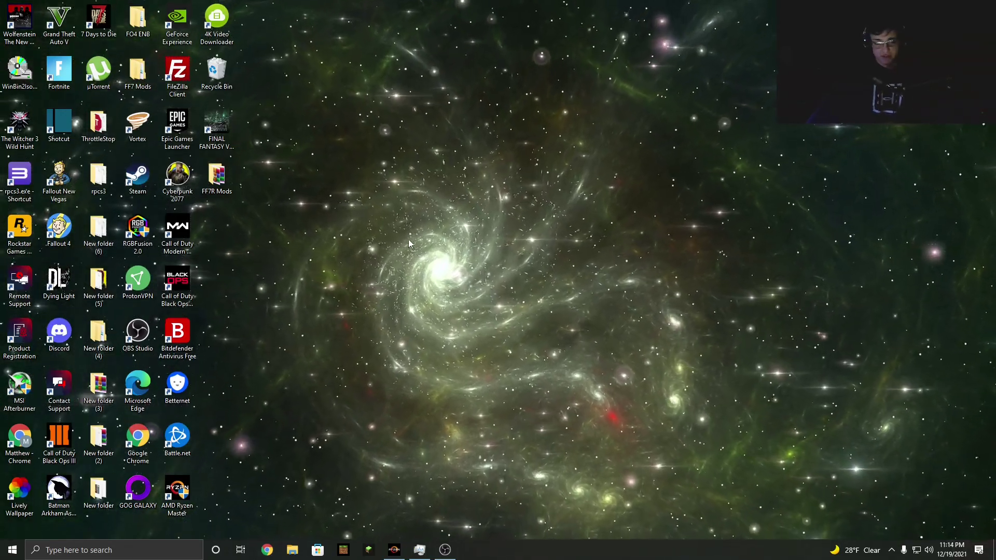
# Launch FINAL FANTASY VII REMAKE INTERGRADE and check the graphics API in the performance overlay on the main menu.
pyautogui.click(220, 123)
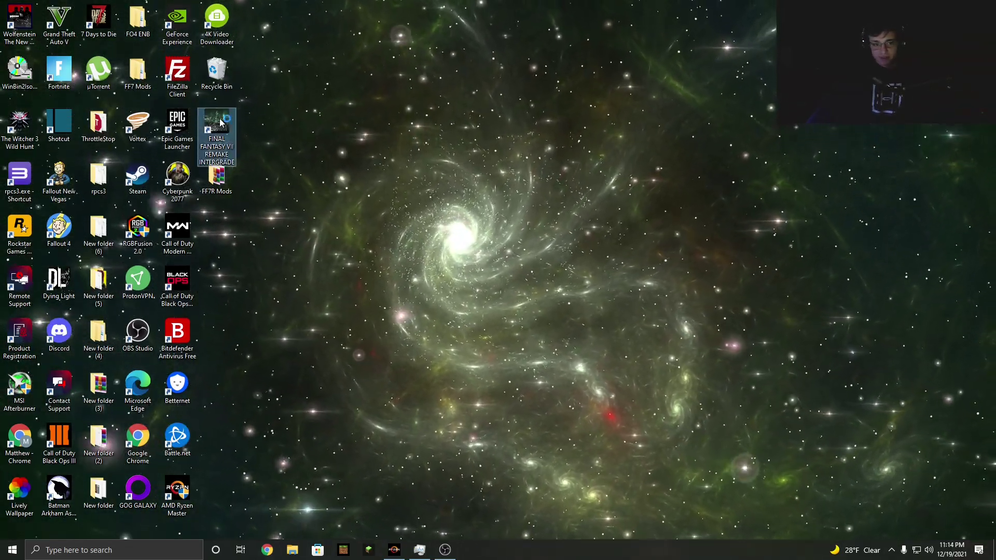
pyautogui.moveTo(510, 168); pyautogui.dragTo(280, 110)
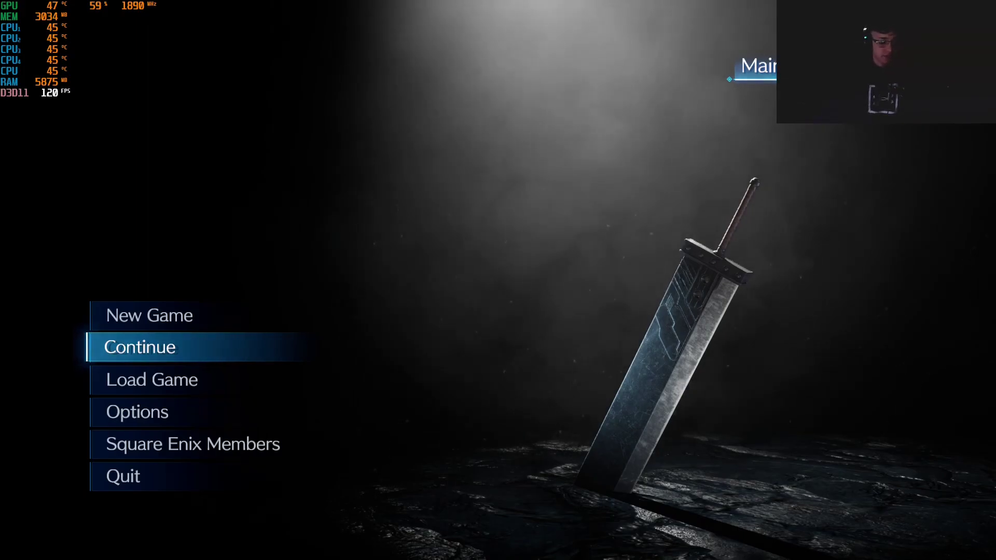
pyautogui.press('super')
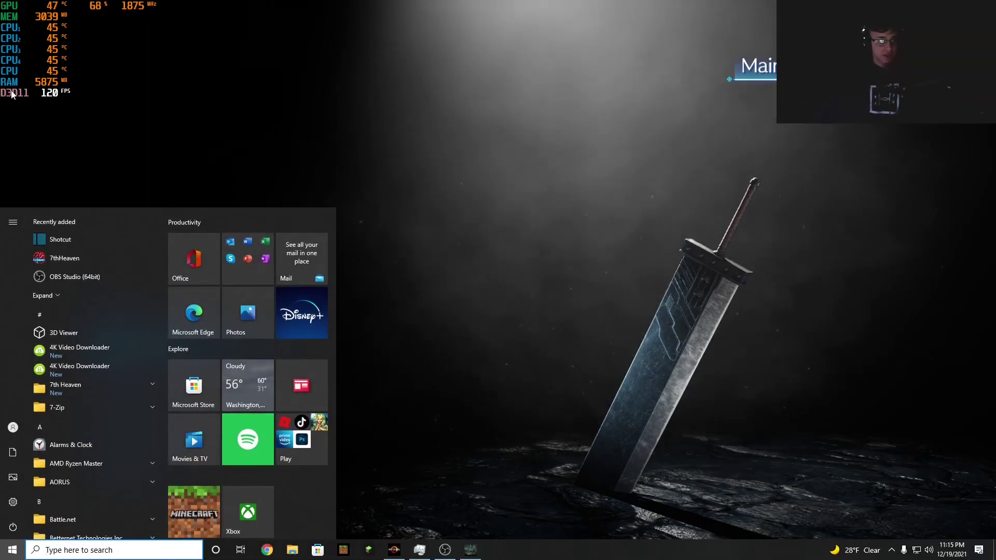
pyautogui.click(559, 158)
# Continue the saved game from where it left off in Chapter 8 and return to active play.
pyautogui.press('Down')
pyautogui.press('Up')
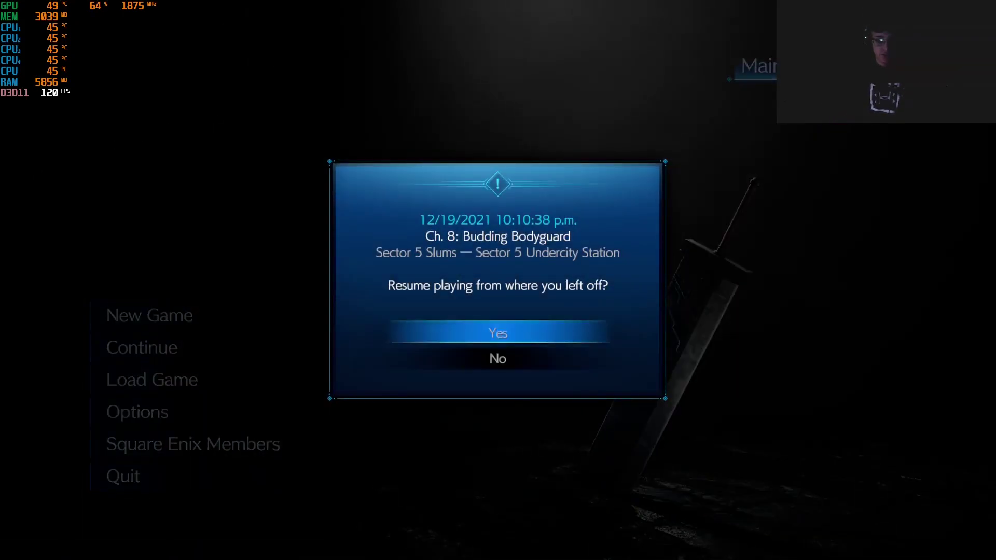
pyautogui.press('Return')
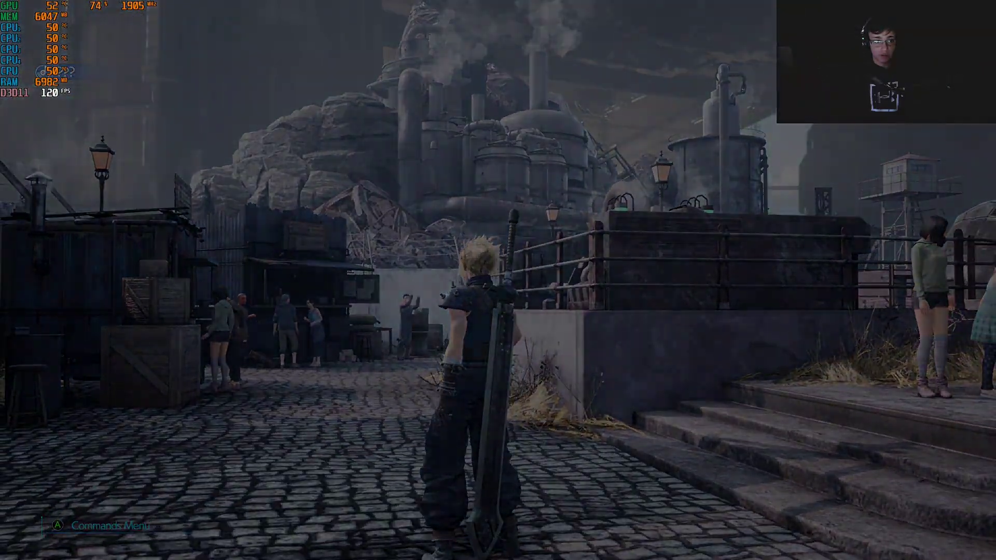
pyautogui.press('Escape')
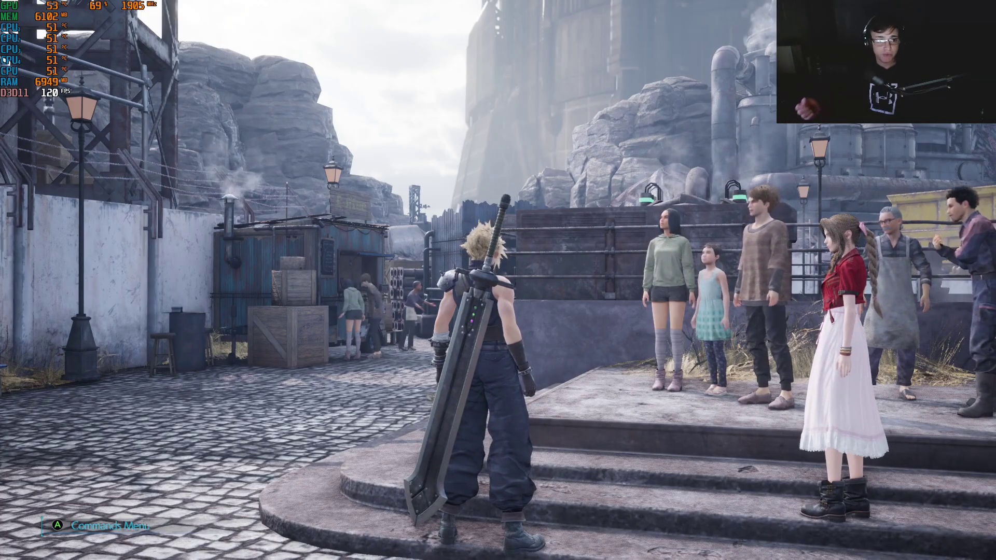
# Exit to the desktop by closing the FINAL FANTASY VII REMAKE window.
pyautogui.press('super')
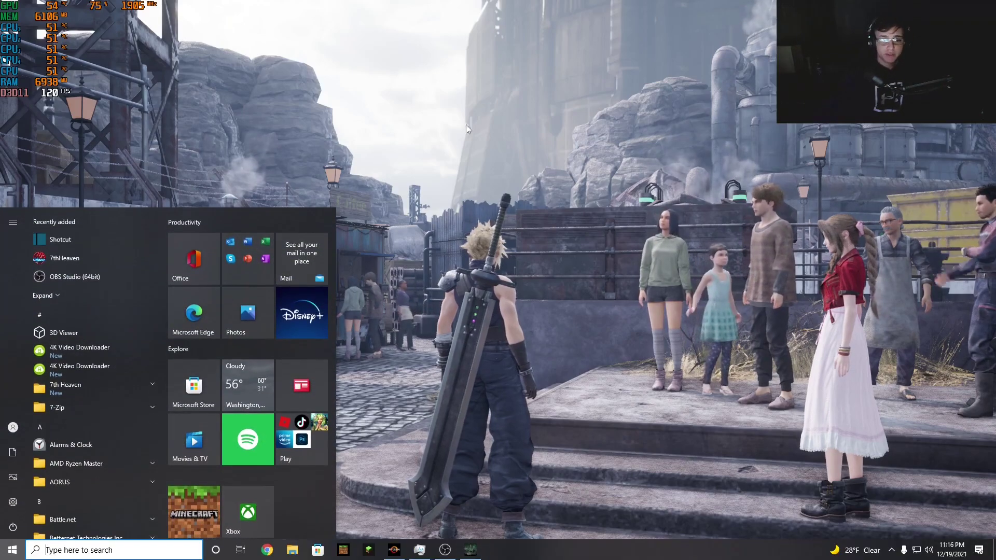
pyautogui.rightClick(470, 549)
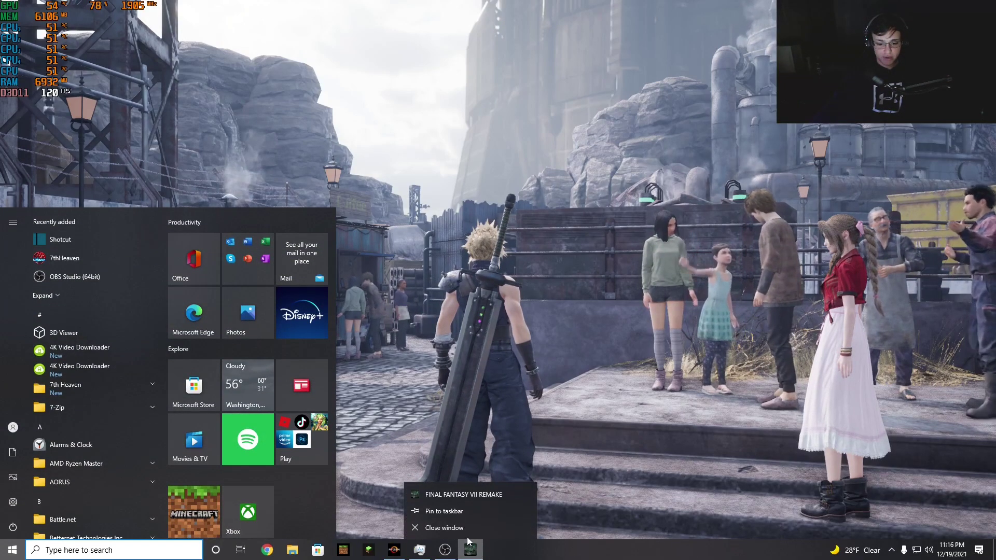
pyautogui.click(465, 528)
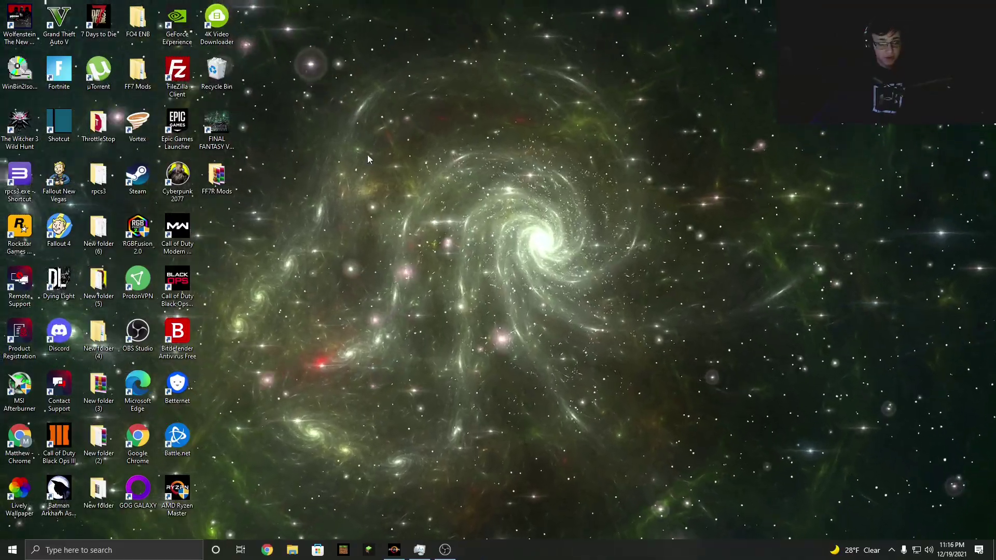
# Switch to the OBS Studio window.
pyautogui.moveTo(440, 552)
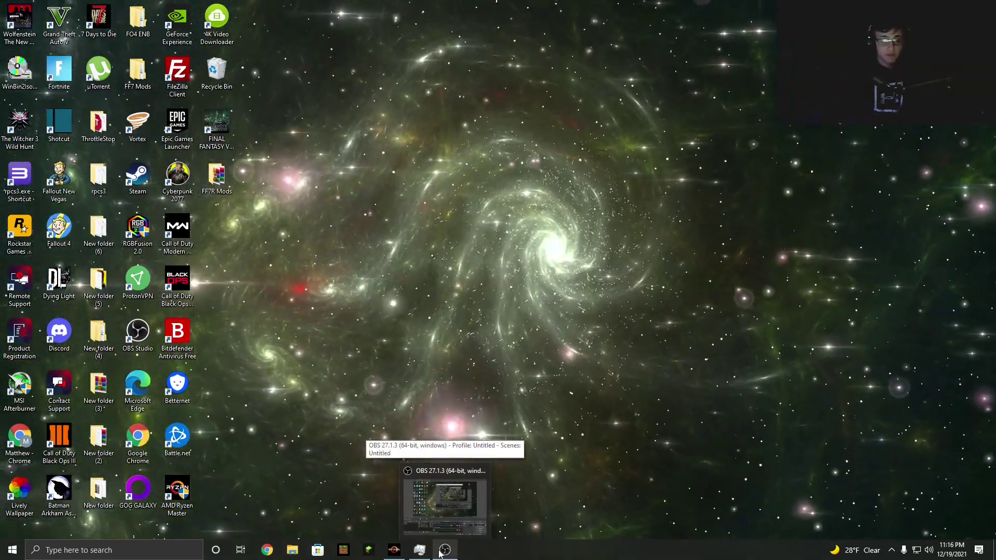
pyautogui.moveTo(475, 506)
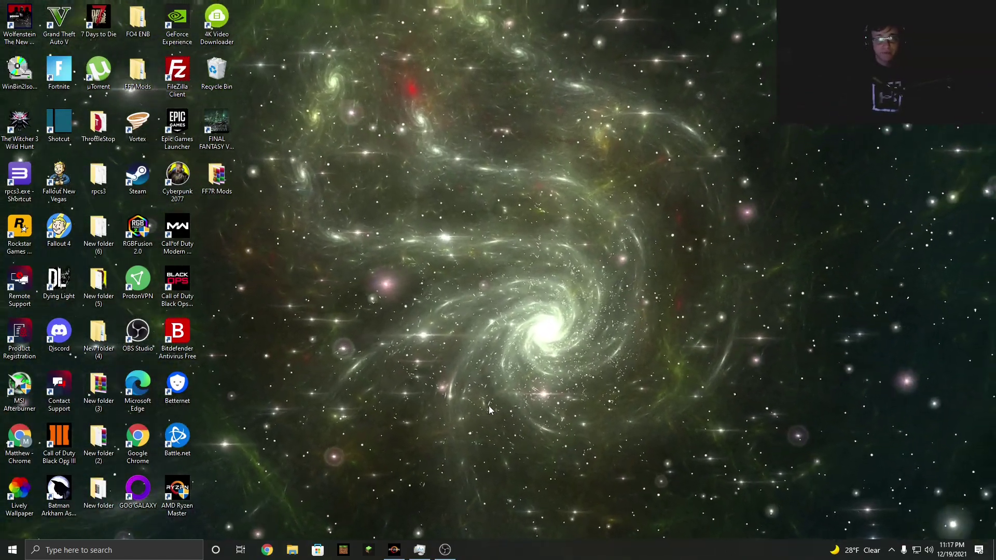
pyautogui.click(449, 552)
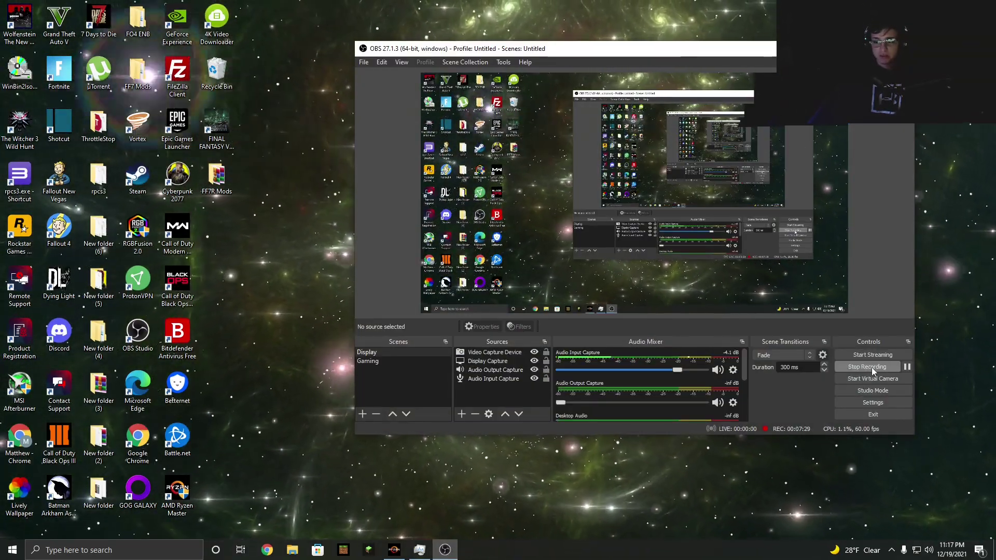